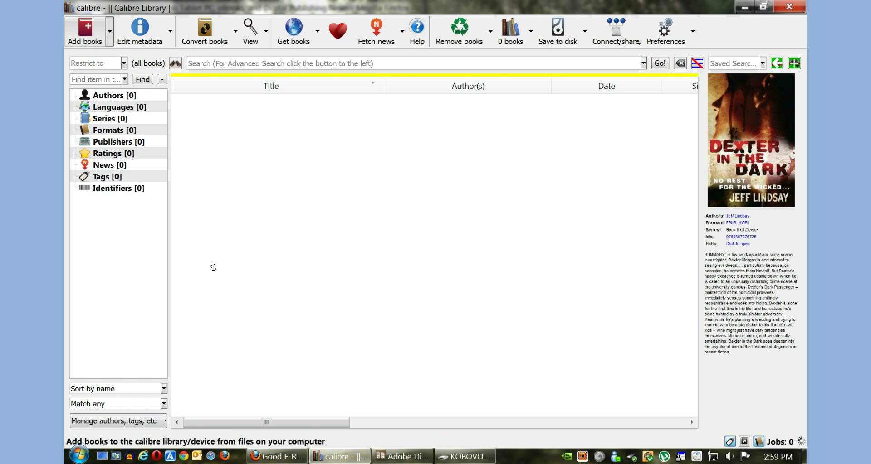
Add the Witch & Wizard: The Fire EPUB from the Desktop to the calibre library
left_click(91, 22)
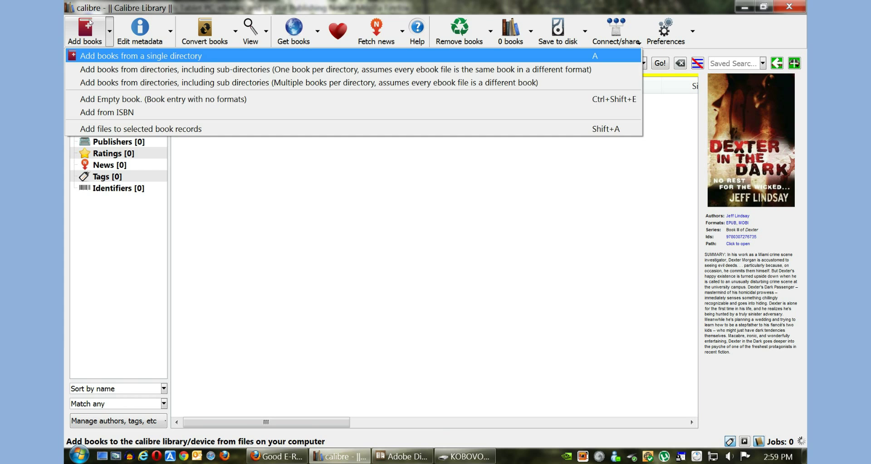
left_click(104, 38)
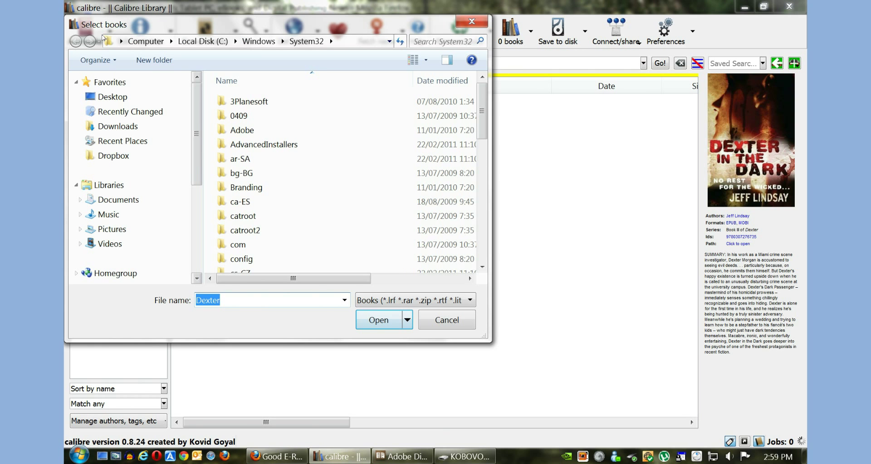
left_click(112, 97)
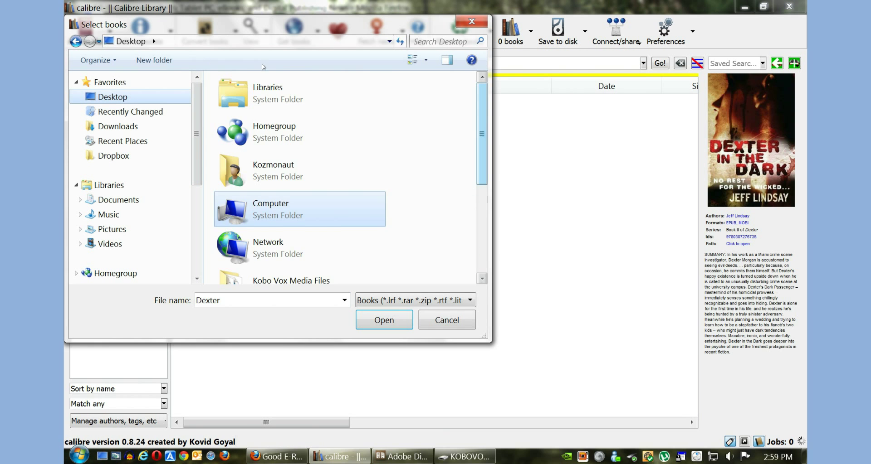
key("Down")
key("Down")
key("Down")
key("Down")
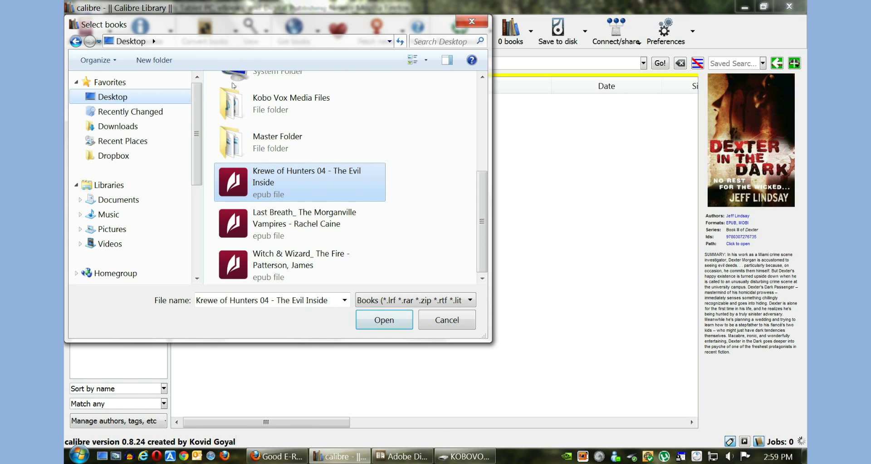
key("Down")
key("Down")
key("Return")
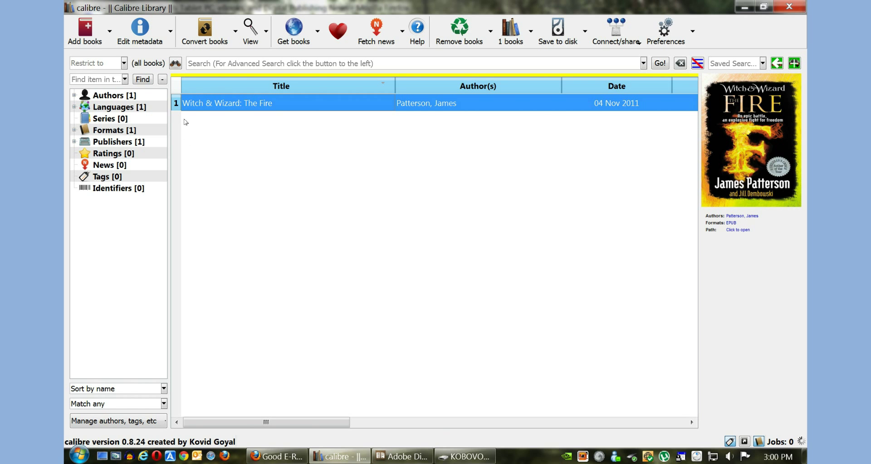
Edit the book's metadata individually and download matches from Google and Amazon
key("Menu")
key("Right")
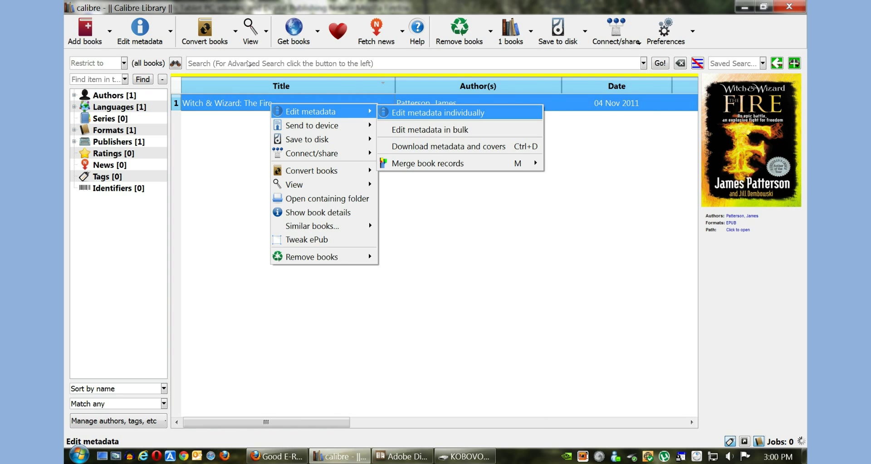
key("Return")
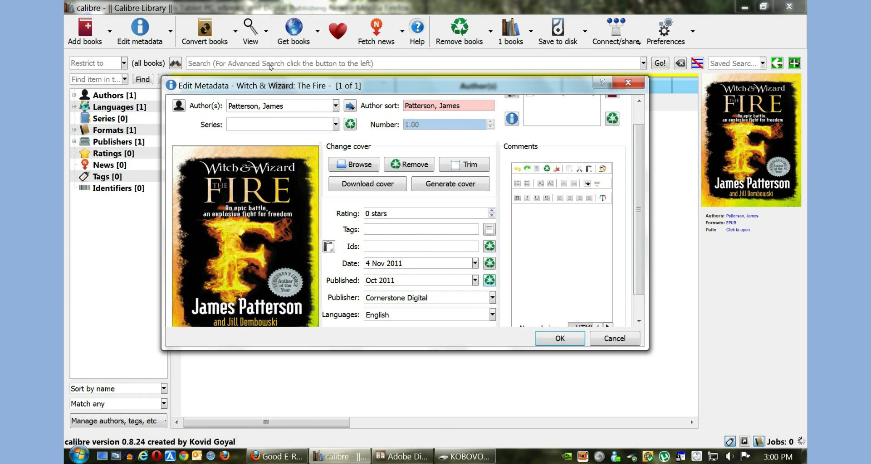
scroll(271, 67, "down", 1)
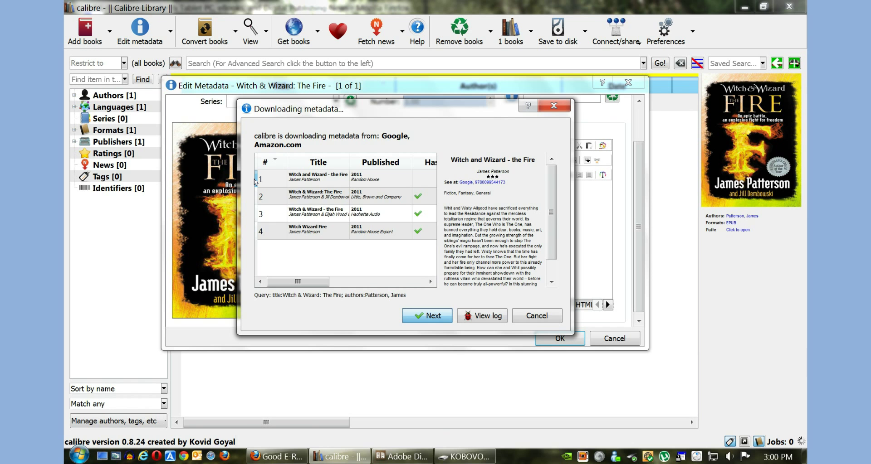
Apply the first downloaded metadata match, keep the current cover, and save the changes
double_click(274, 181)
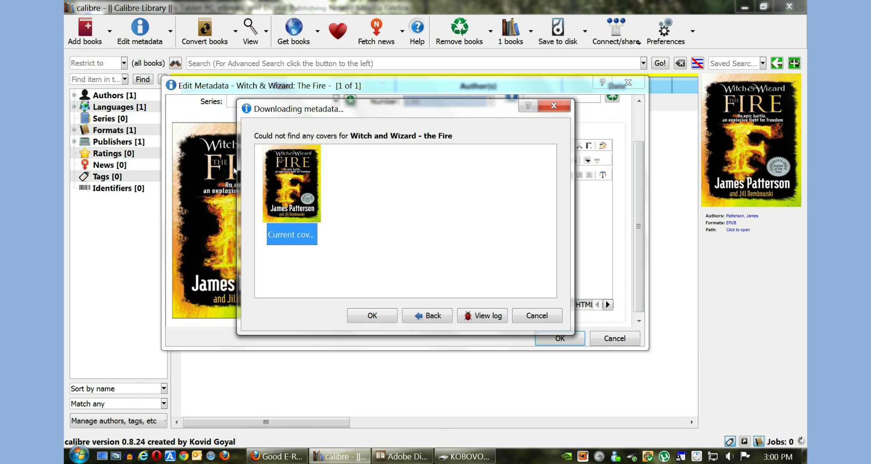
key("Tab")
key("Return")
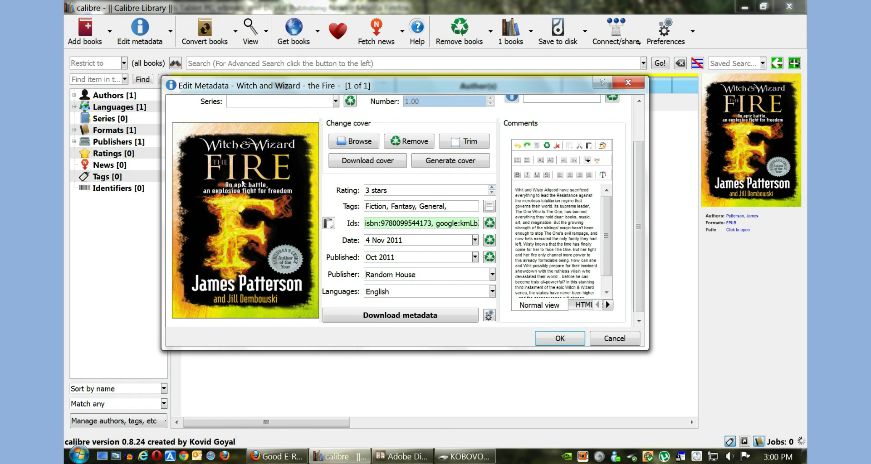
scroll(387, 141, "up", 1)
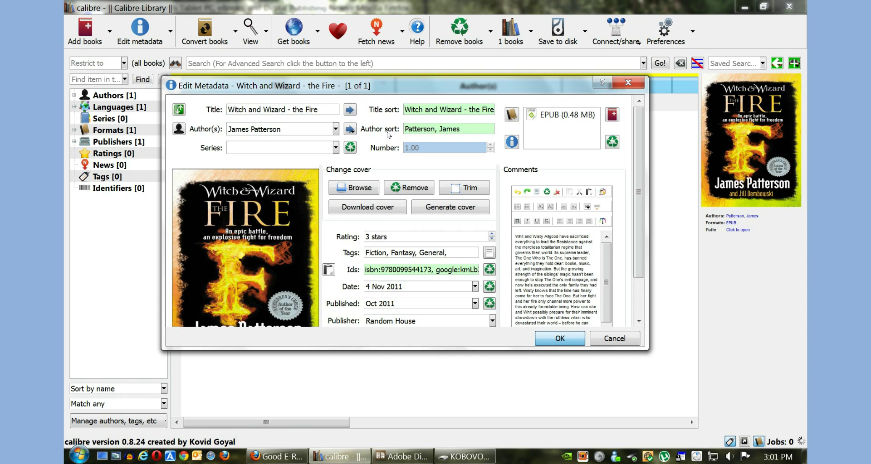
key("Return")
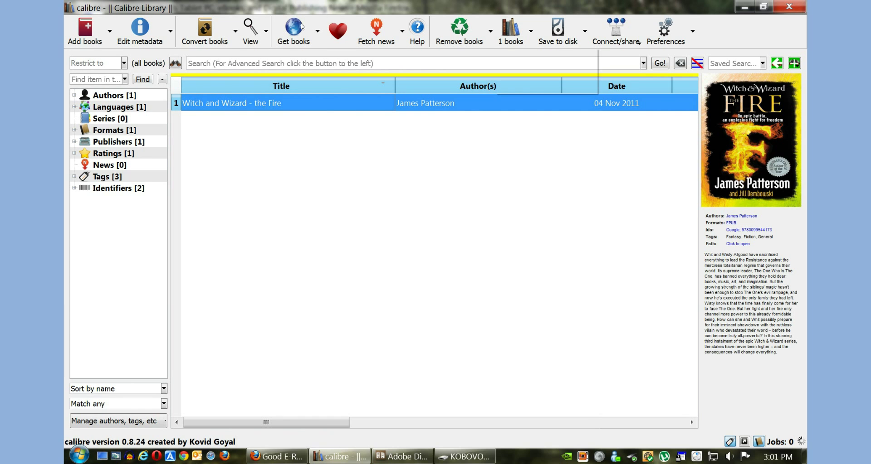
Save the book to disk in a new Calibre eBooks folder on KOBOVOX (J:)
key("F2")
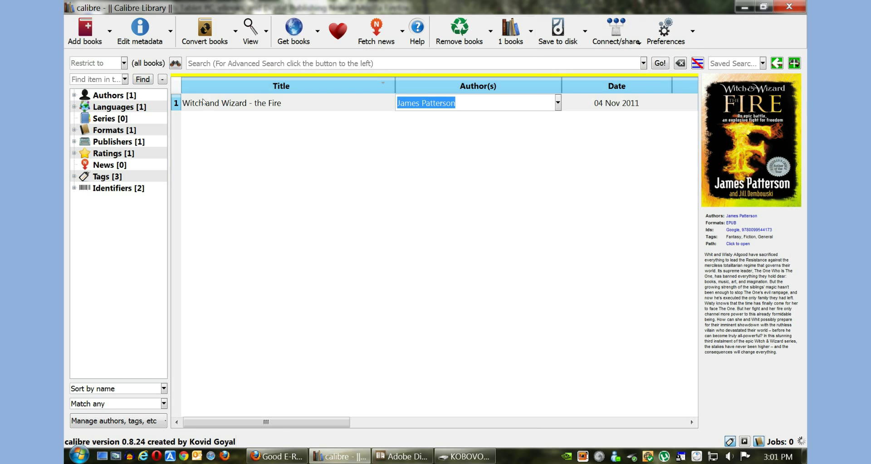
left_click(204, 103)
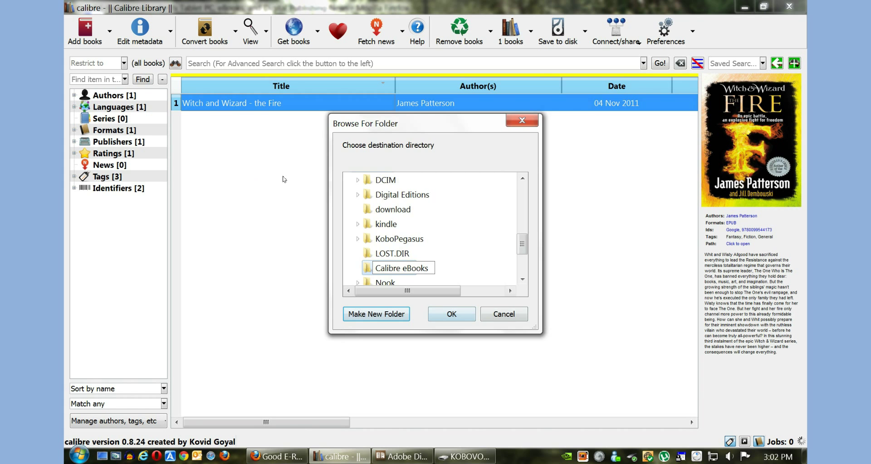
key("Return")
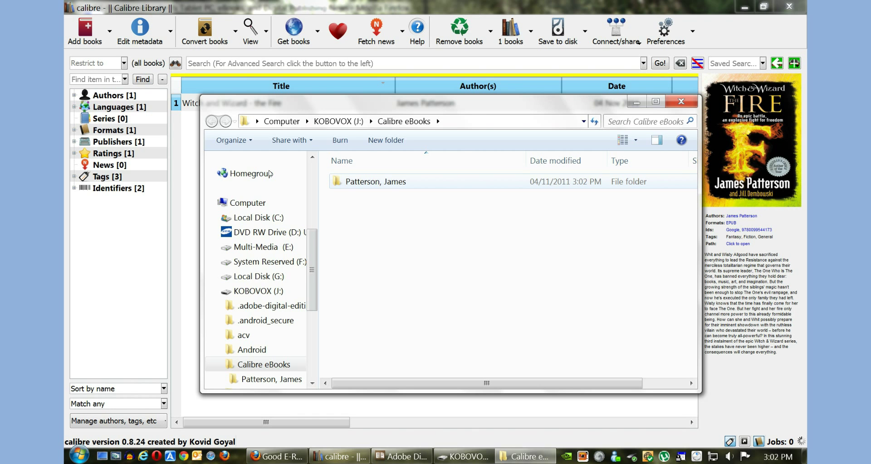
Inspect the book folder's EPUB, cover JPG and OPF files under Patterson, James, then return to calibre
key("Down")
key("Return")
key("Return")
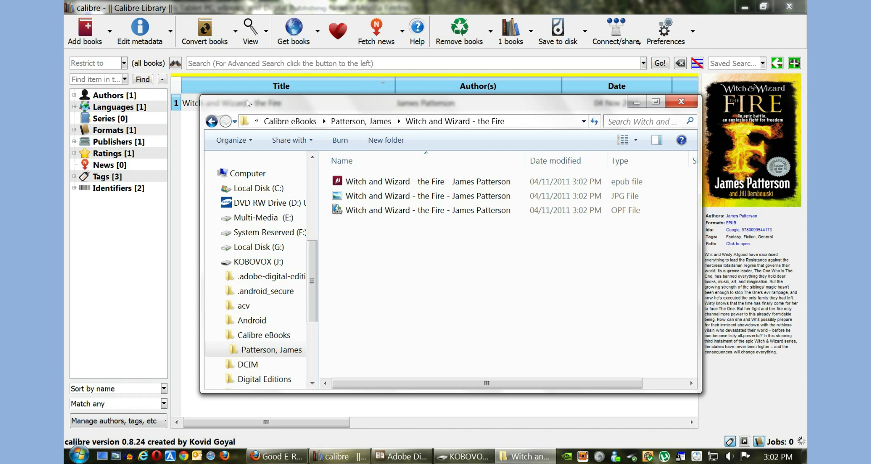
key("BackSpace")
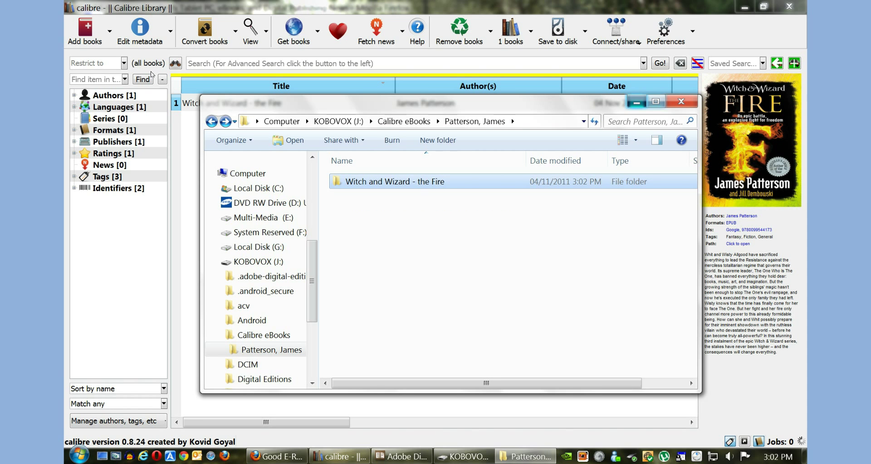
key("alt+Tab")
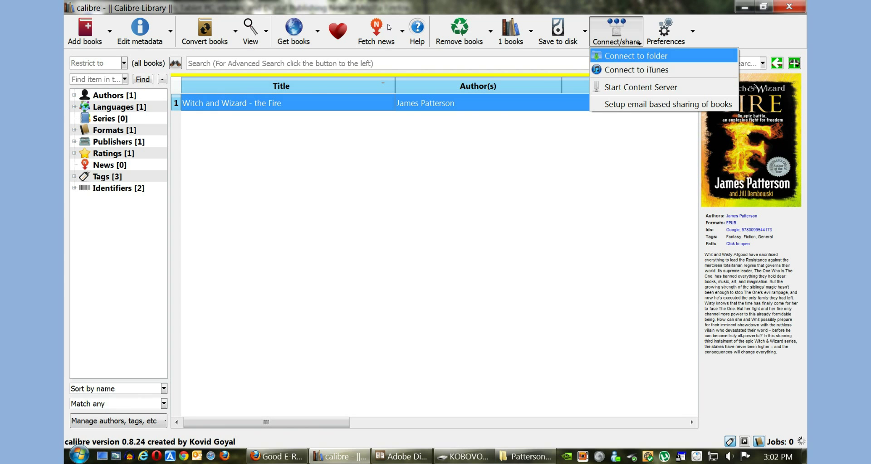
Connect the KOBOVOX (J:) drive to calibre as a folder device
key("Return")
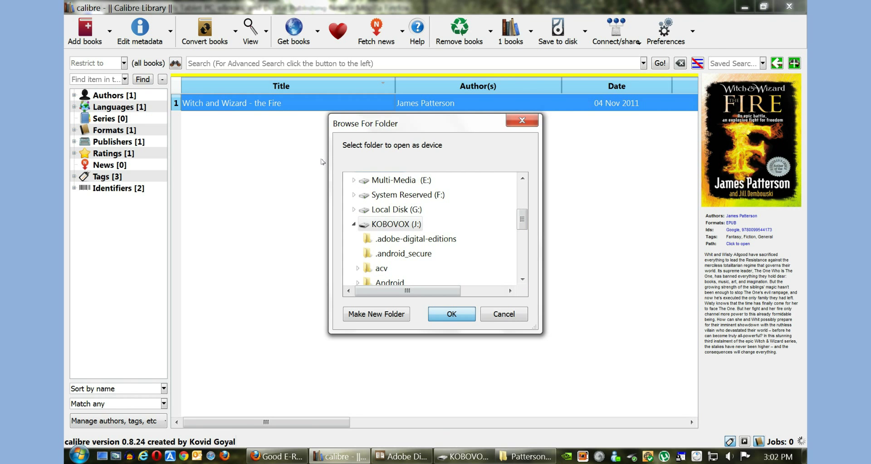
key("Return")
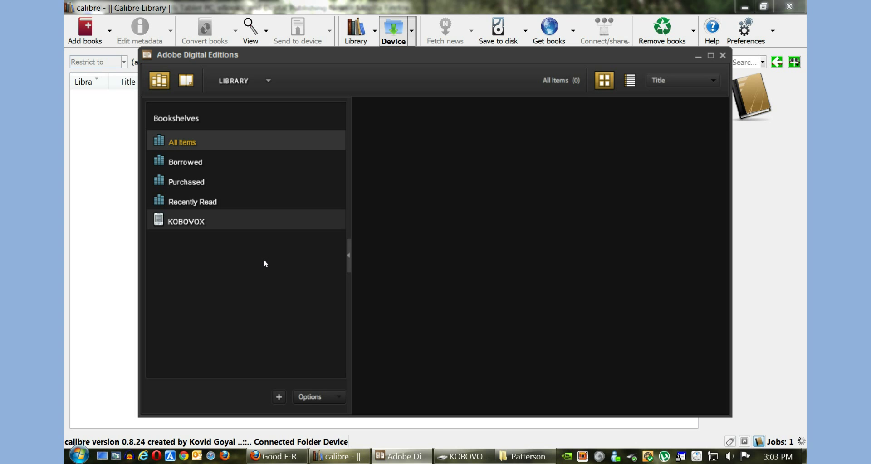
Show the KOBOVOX bookshelf in Adobe Digital Editions, which holds no books yet
left_click(192, 221)
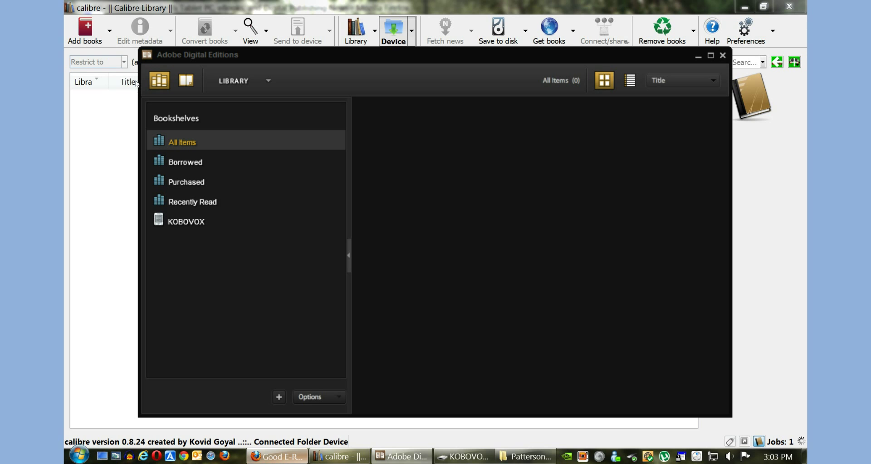
Browse the Good E-Reader search results for 'kobo vox apps' in Firefox
key("alt+Tab")
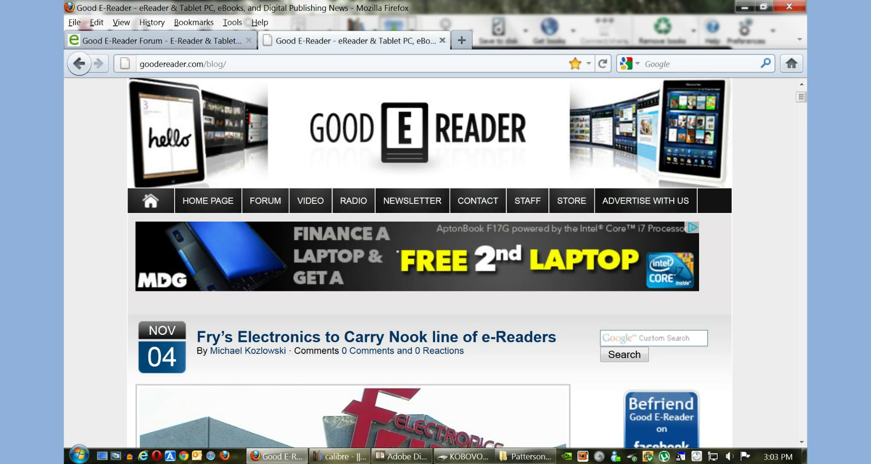
scroll(197, 263, "down", 15)
scroll(198, 261, "down", 12)
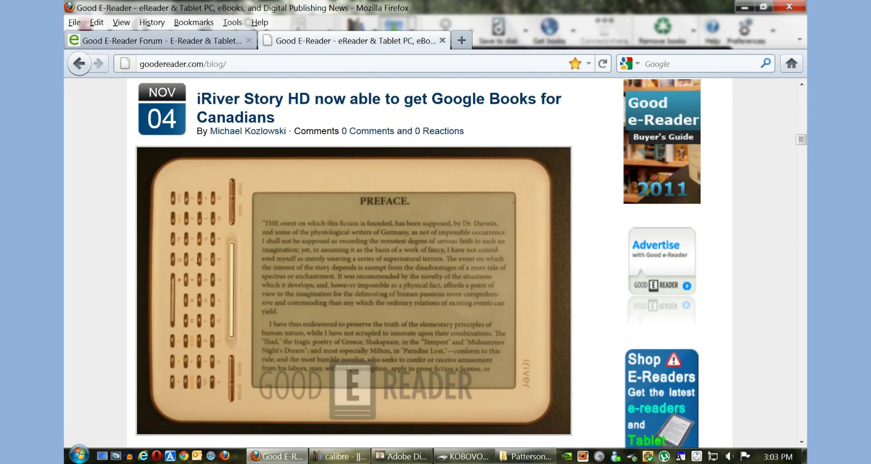
scroll(197, 261, "up", 20)
scroll(430, 263, "up", 6)
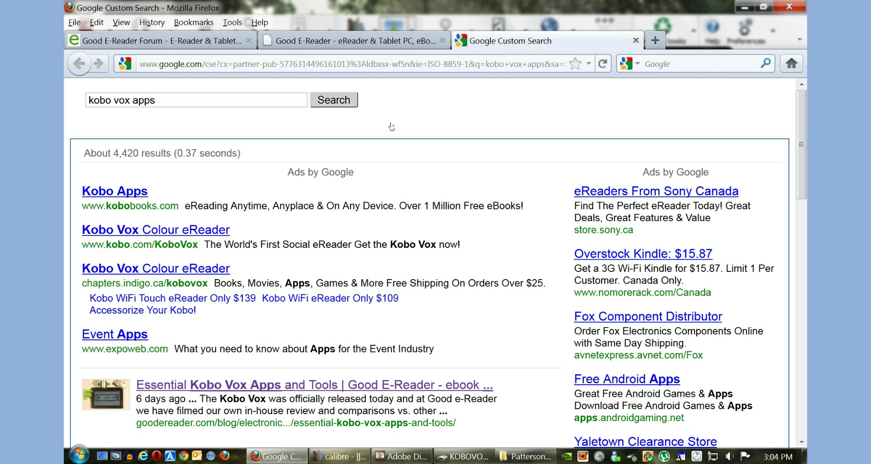
scroll(221, 162, "down", 3)
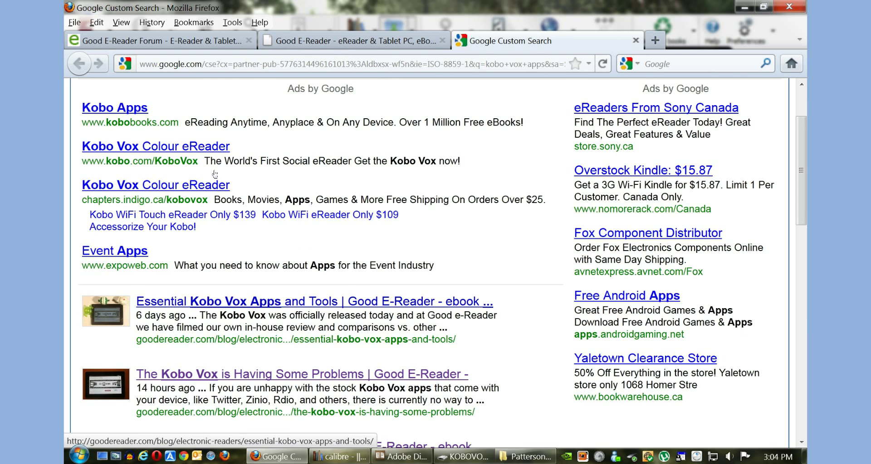
Read the Essential Kobo Vox Apps and Tools article down to its reading, mainstream and comic app lists
key("Return")
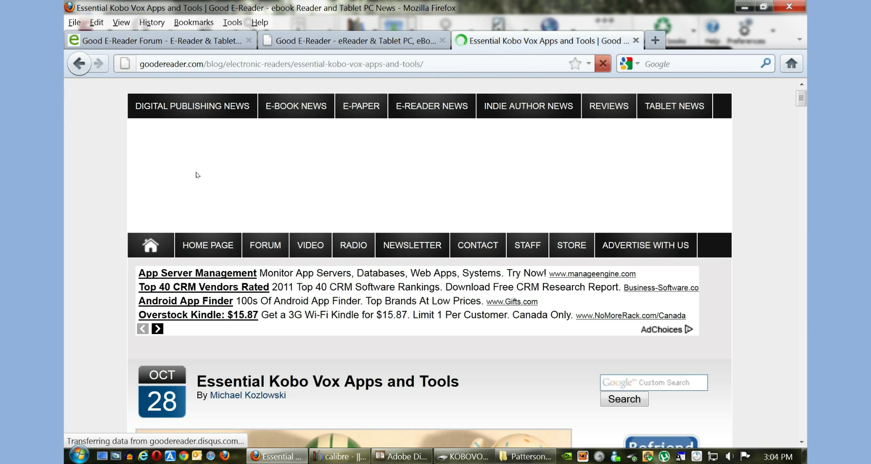
scroll(198, 175, "down", 6)
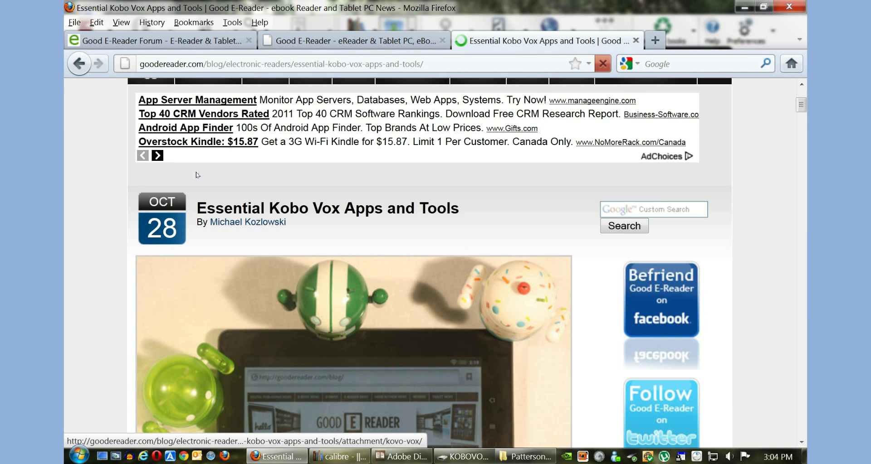
scroll(198, 175, "down", 8)
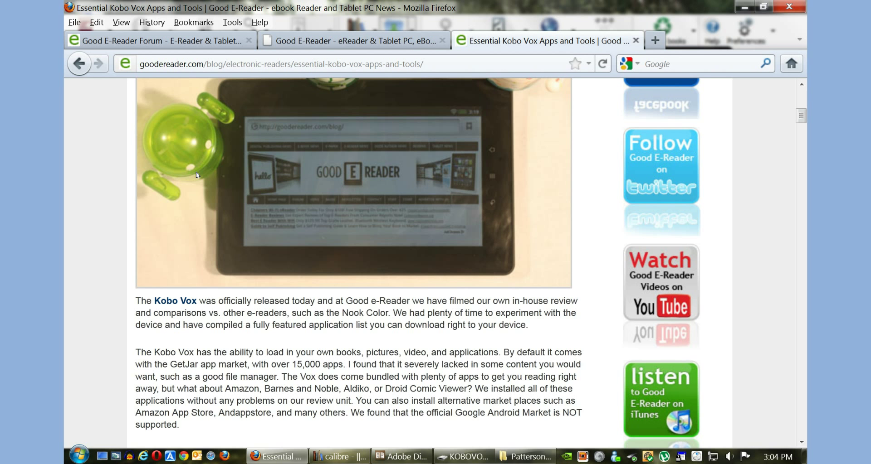
scroll(197, 175, "down", 12)
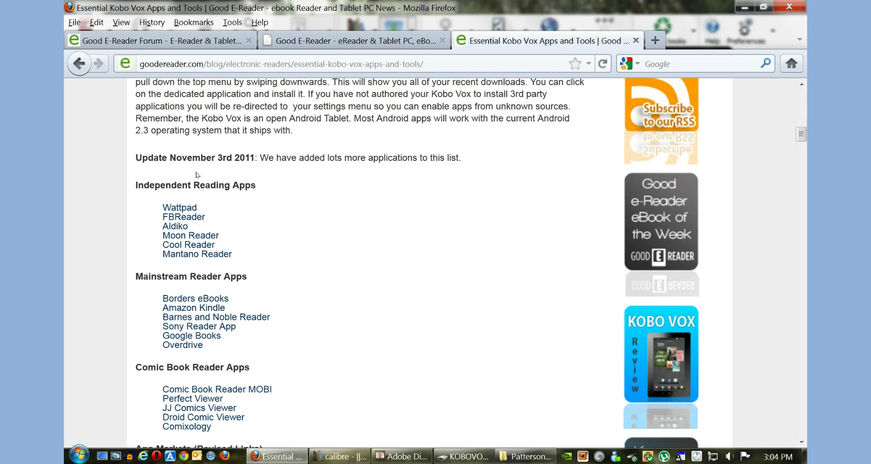
scroll(197, 174, "down", 3)
scroll(197, 175, "up", 3)
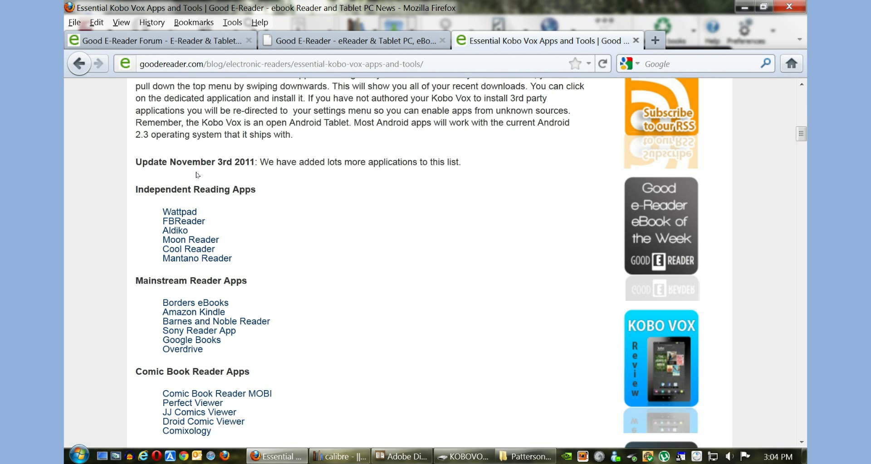
scroll(197, 175, "down", 2)
scroll(197, 175, "down", 3)
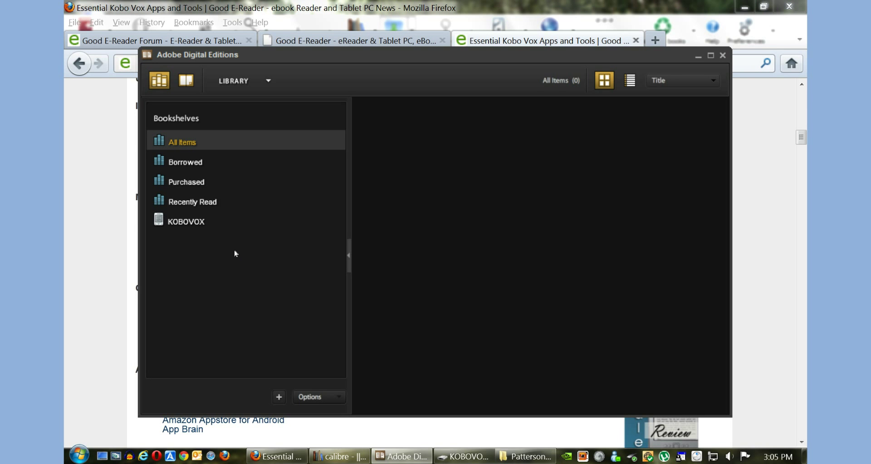
Add the Last Breath: The Morganville Vampires EPUB to the Adobe Digital Editions library
left_click(234, 80)
left_click(254, 93)
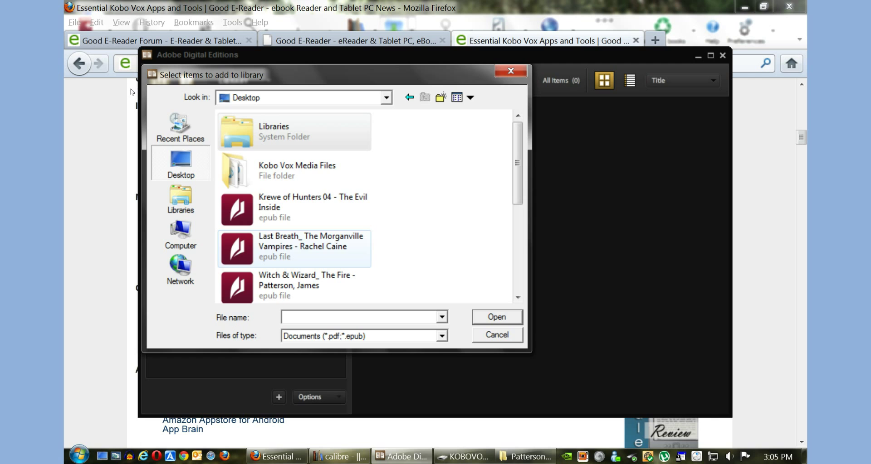
key("Return")
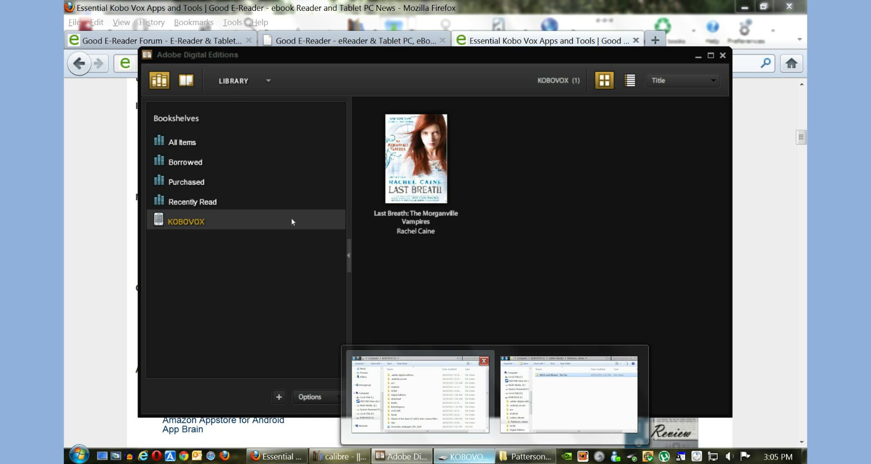
Switch to the KOBOVOX (J:) window and check the Digital Editions folder's contents
key("alt+Tab")
scroll(301, 264, "down", 2)
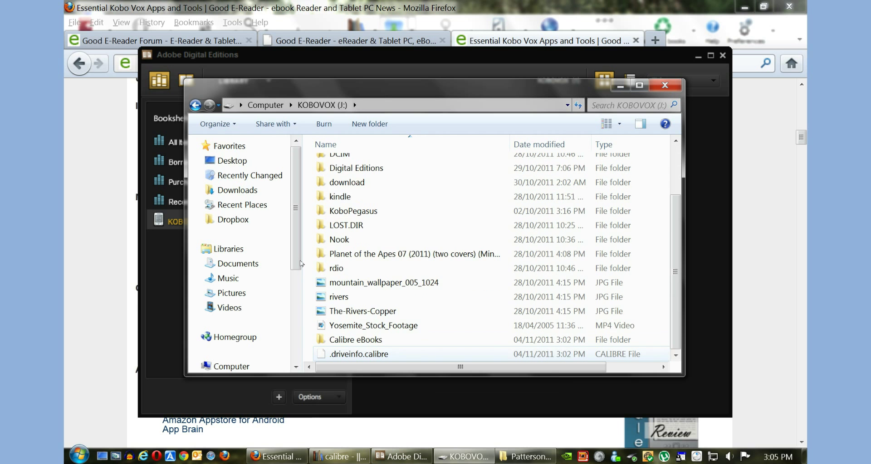
scroll(301, 264, "up", 2)
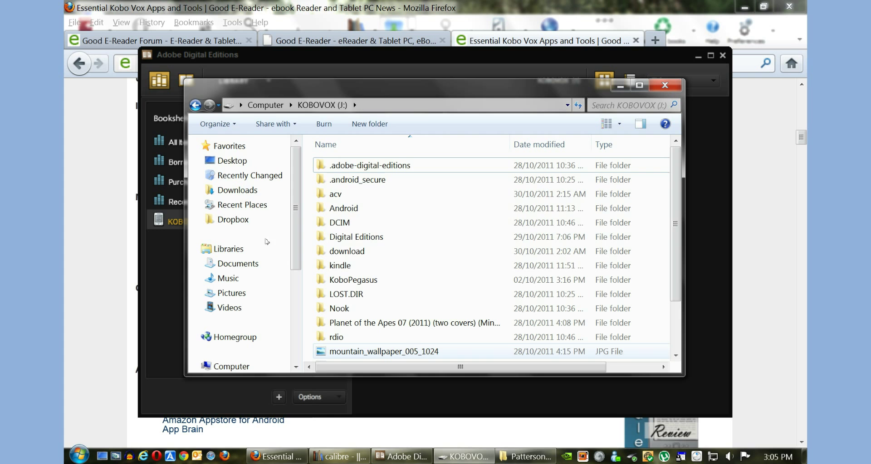
type("di")
key("Return")
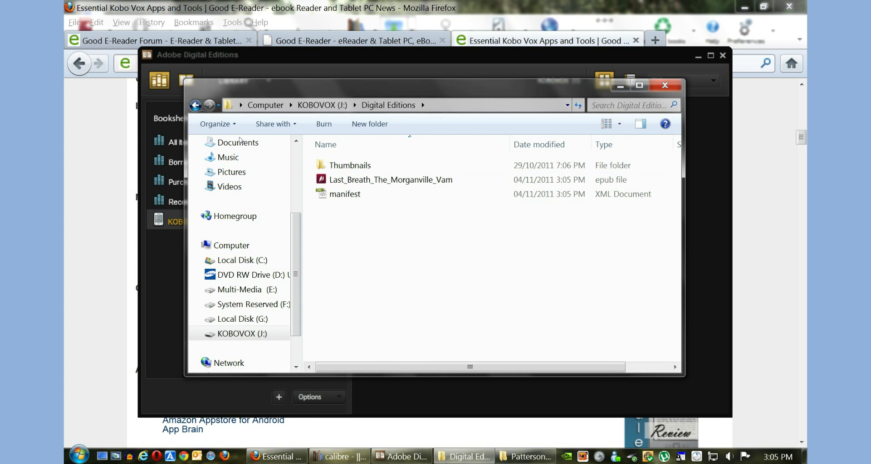
key("BackSpace")
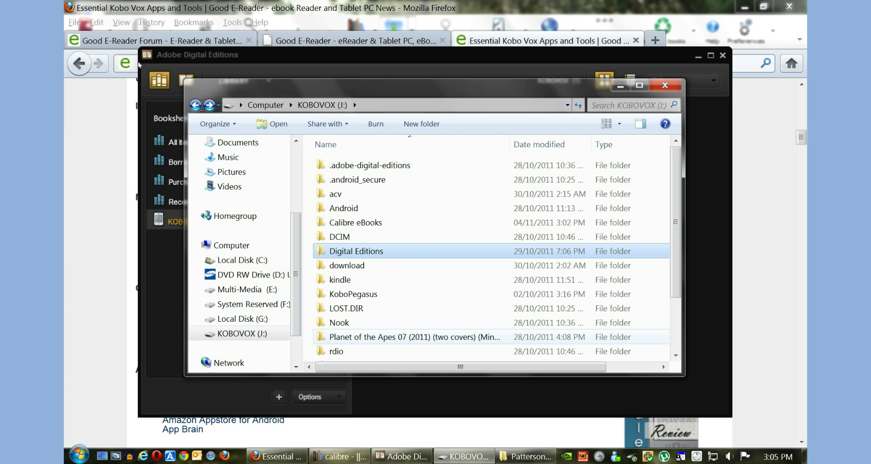
Look inside the kindle folder on the KOBOVOX drive, then return to the root
scroll(453, 331, "down", 1)
scroll(138, 65, "down", 1)
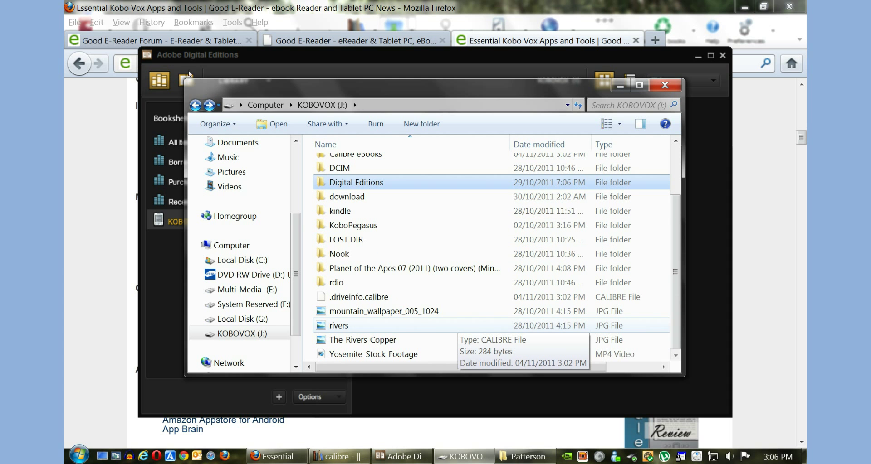
key("Down")
key("Down")
key("Return")
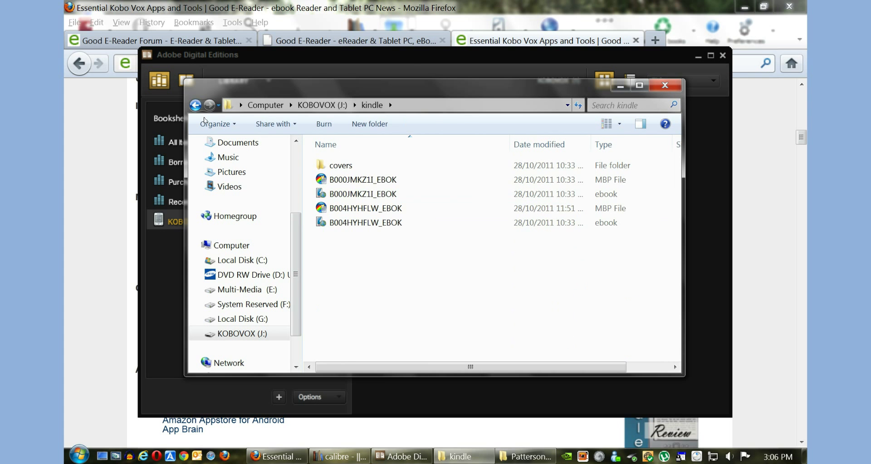
key("BackSpace")
Confirm the copied book is in the Calibre eBooks author folder
scroll(140, 63, "down", 1)
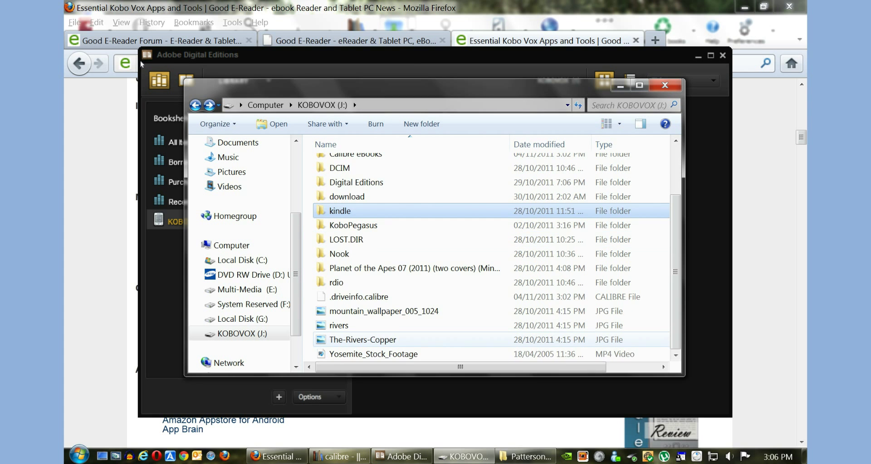
scroll(142, 64, "up", 2)
key("Up")
key("Up")
key("Up")
key("Up")
key("Return")
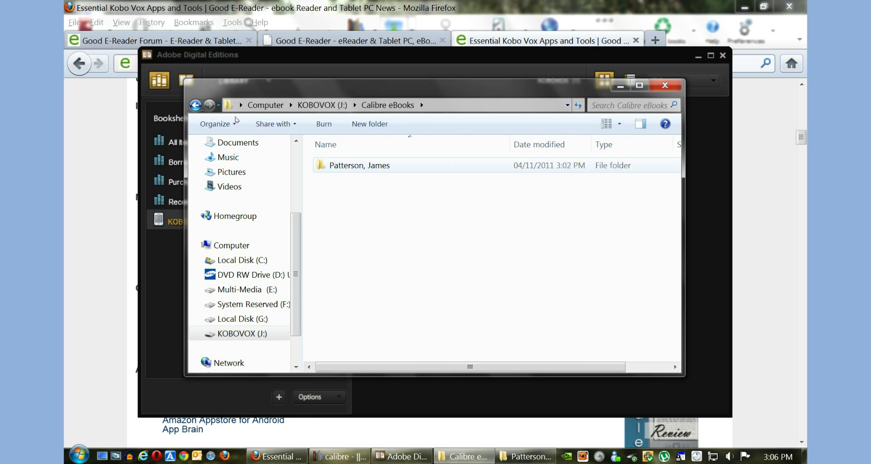
key("Down")
key("Return")
key("Return")
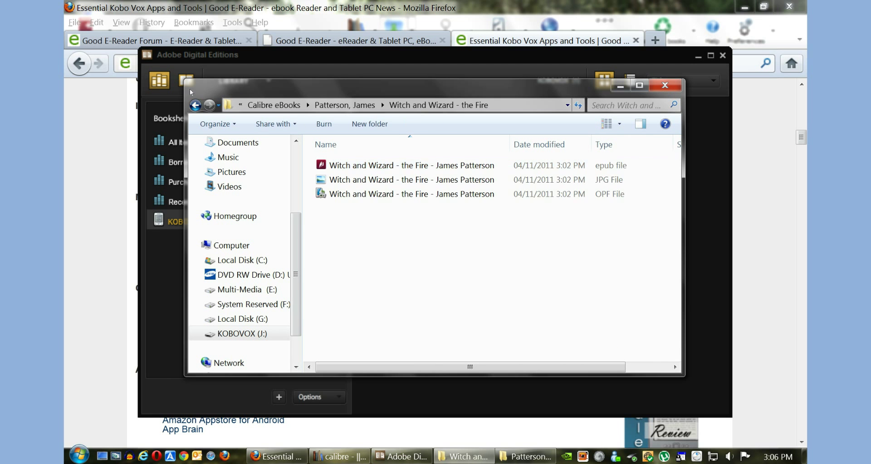
key("BackSpace")
key("BackSpace")
key("BackSpace")
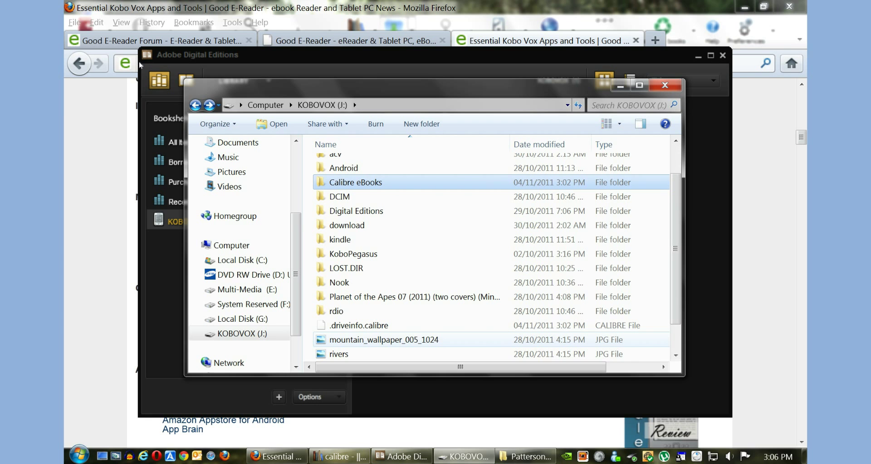
Browse the drive root's files, from The-Rivers-Copper down to Yosemite_Stock_Footage
scroll(139, 65, "down", 1)
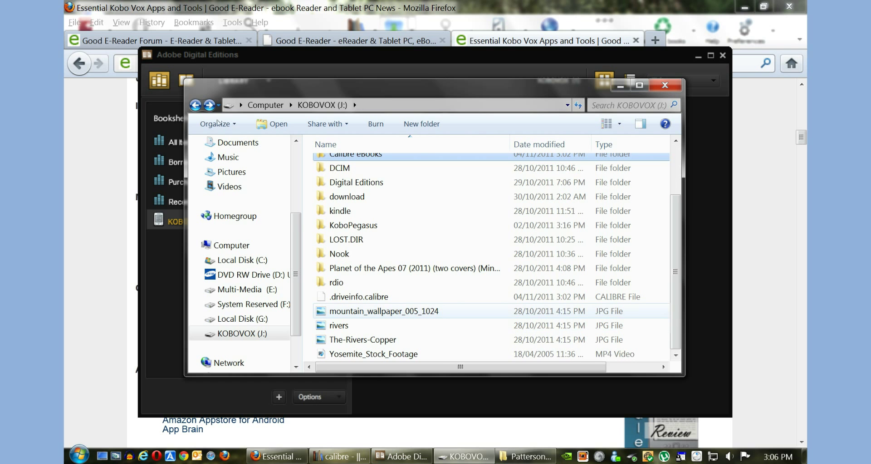
key("t")
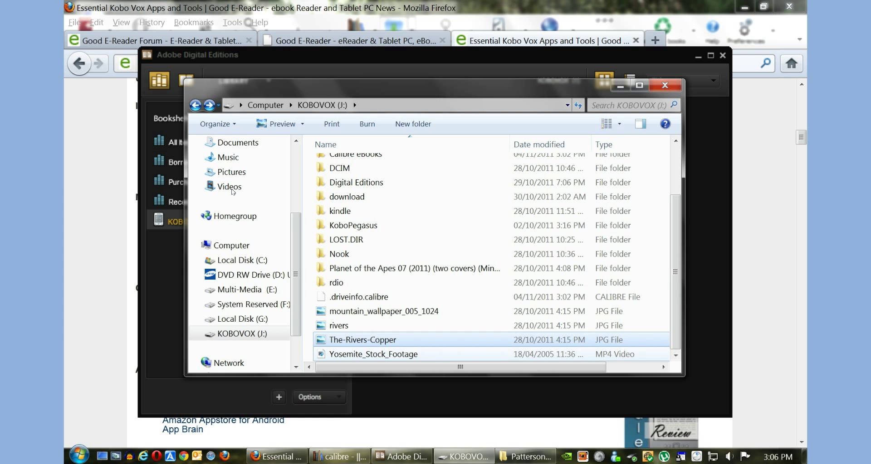
key("Down")
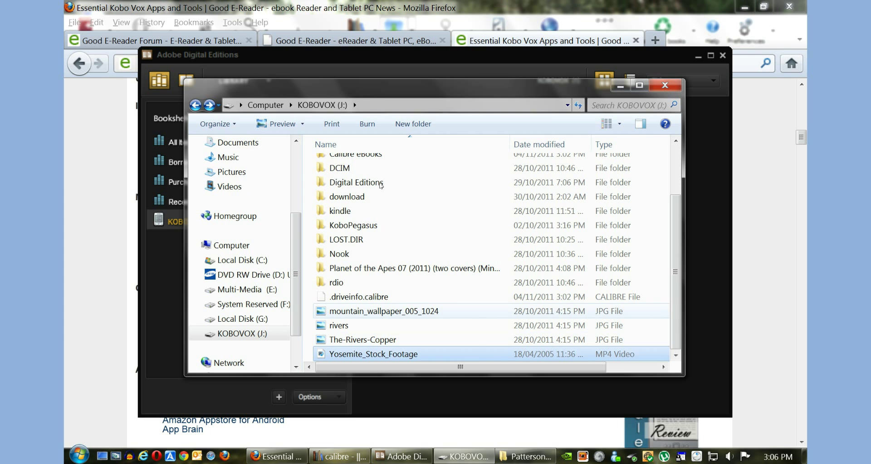
Create a new eBooks folder on the KOBOVOX drive and go back up to its root
right_click(398, 166)
key("w")
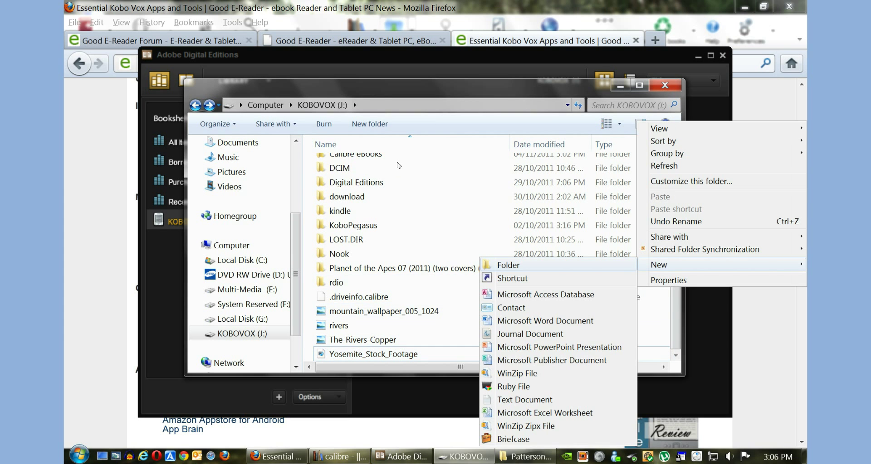
key("Return")
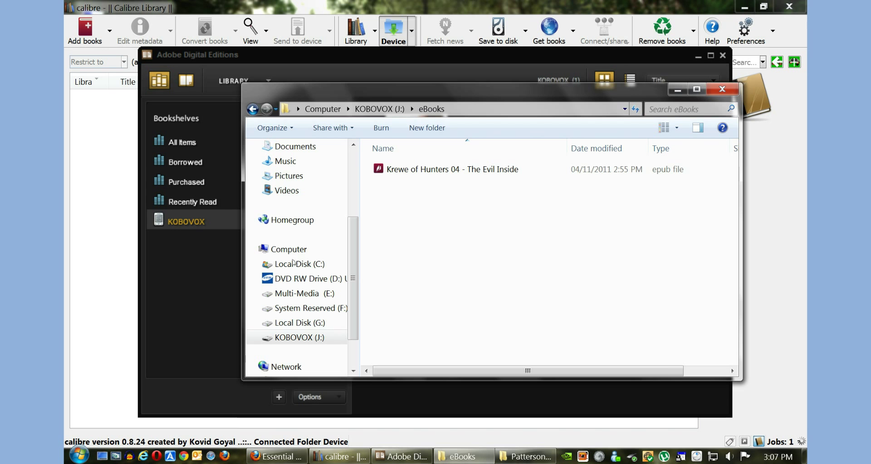
key("alt+Up")
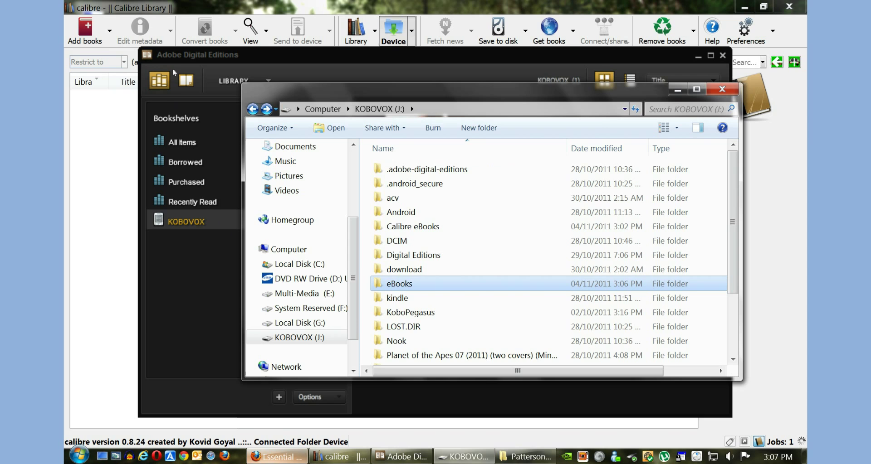
Read through the Essential Kobo Vox Apps article's app lists, then return to the Good E-Reader blog home
scroll(177, 263, "up", 10)
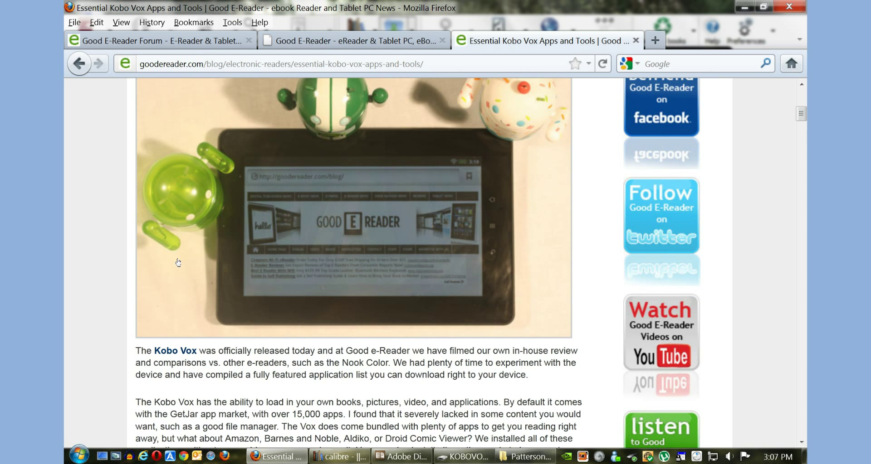
scroll(178, 263, "up", 3)
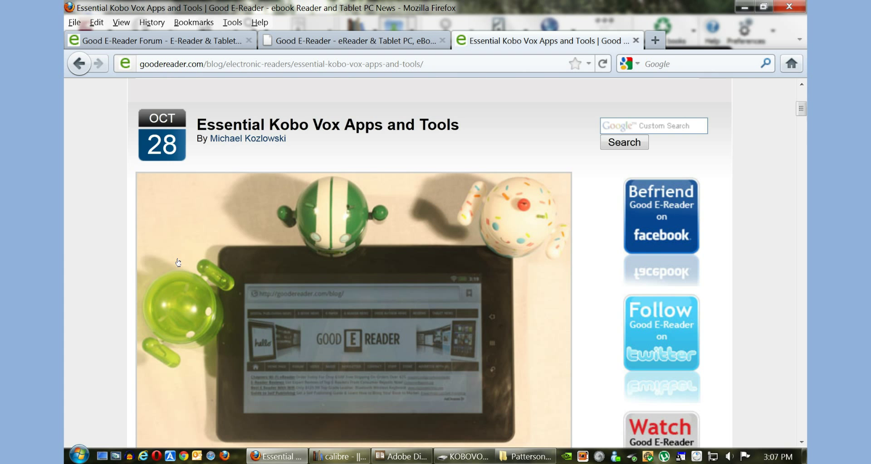
scroll(178, 263, "down", 10)
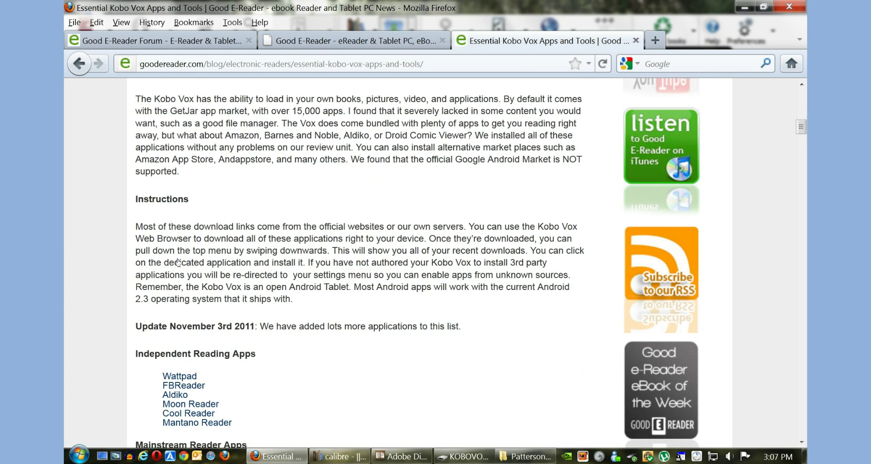
scroll(178, 263, "down", 2)
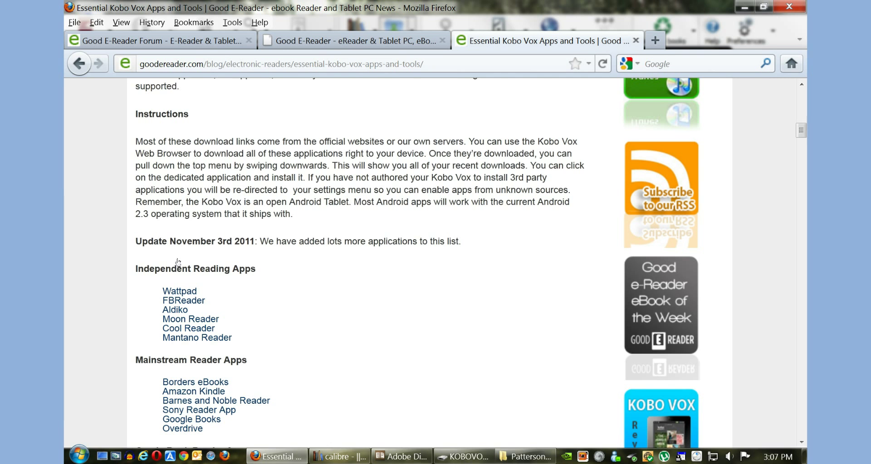
scroll(178, 262, "down", 2)
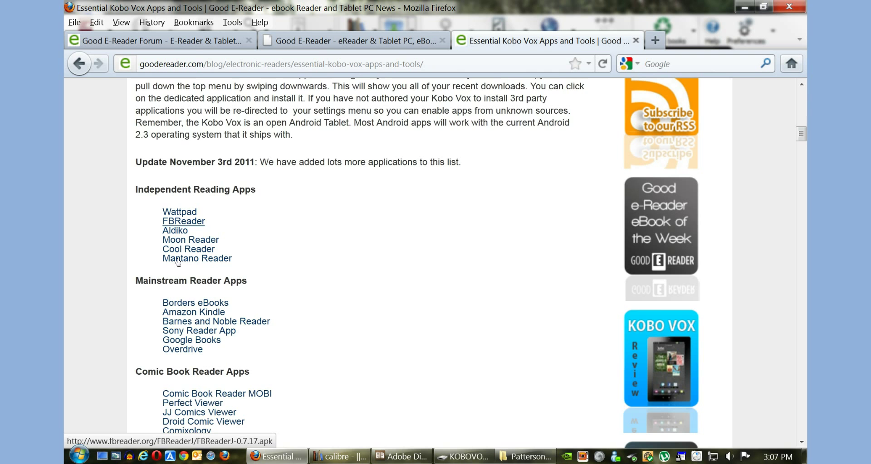
scroll(178, 262, "down", 2)
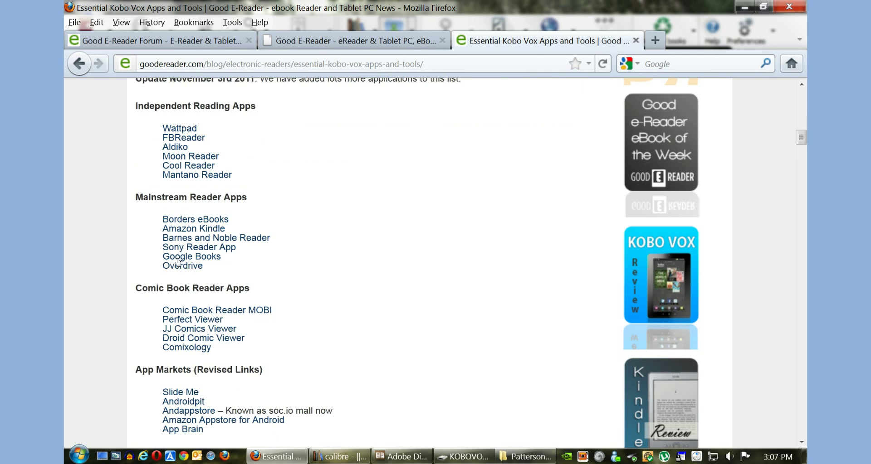
scroll(177, 262, "down", 2)
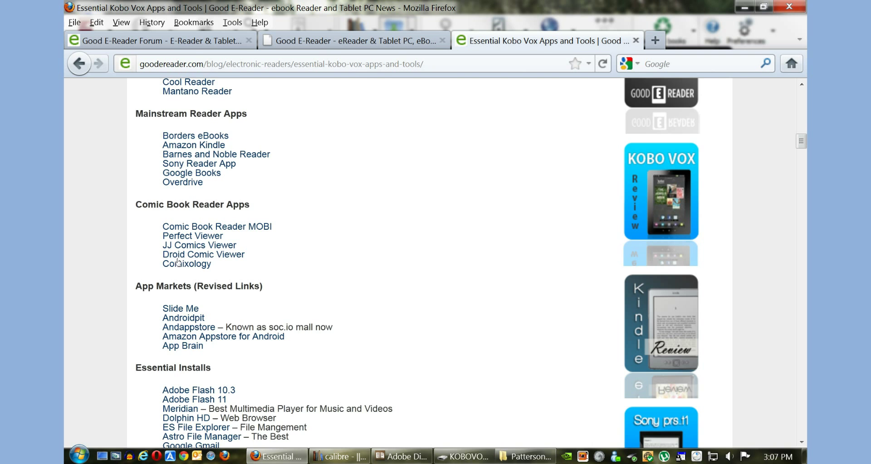
scroll(178, 264, "down", 3)
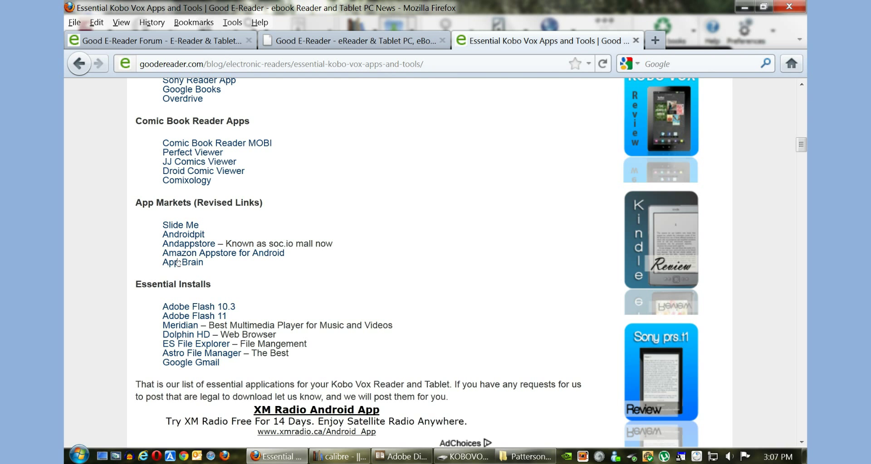
scroll(178, 263, "down", 2)
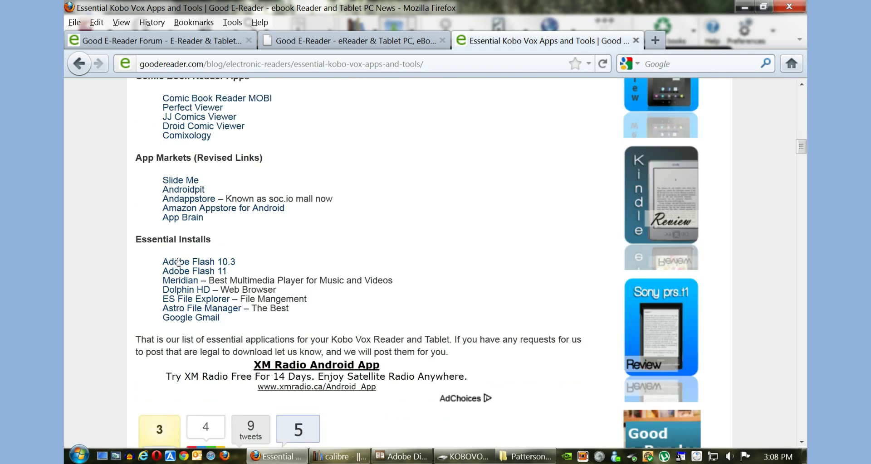
scroll(178, 263, "up", 20)
key("F5")
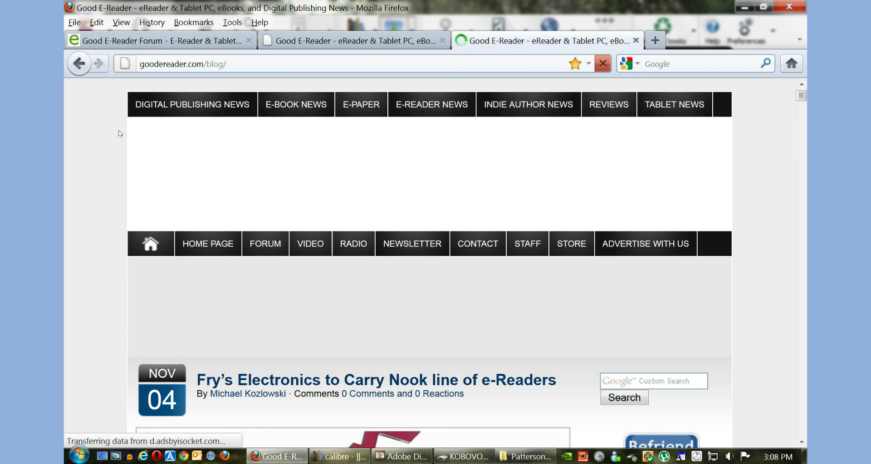
Scroll down the Good E-Reader blog to the Kobo Vox problems post
scroll(119, 134, "down", 20)
scroll(120, 133, "down", 15)
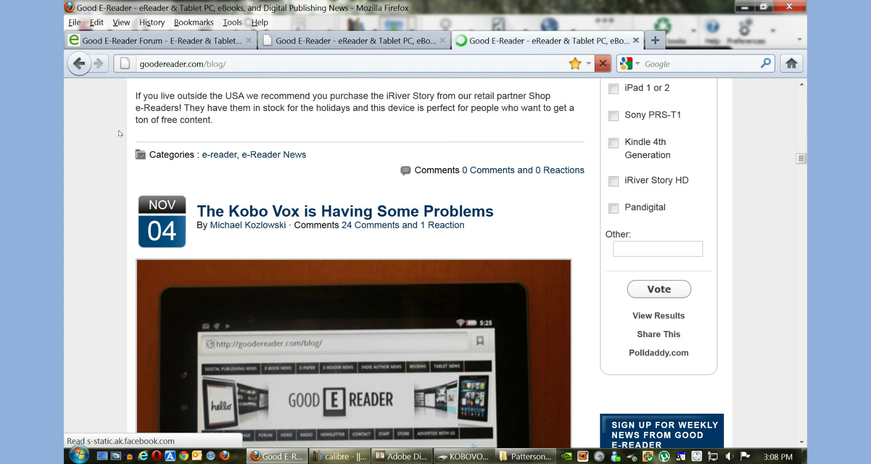
scroll(119, 133, "down", 5)
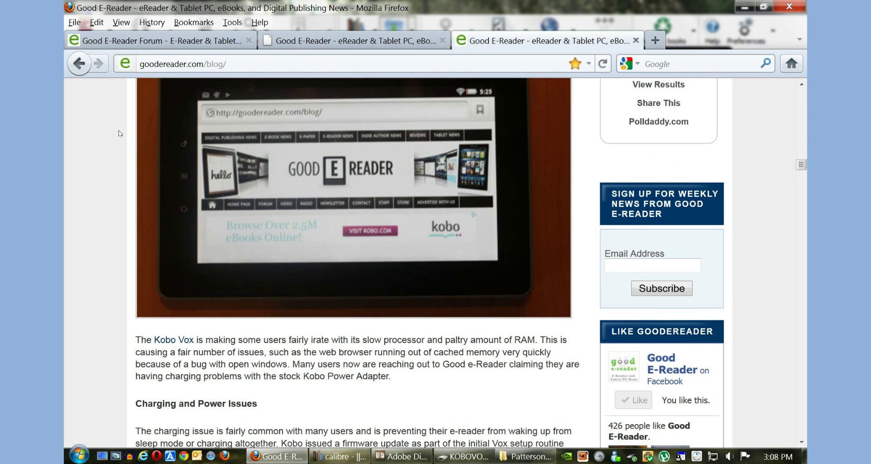
scroll(120, 134, "down", 2)
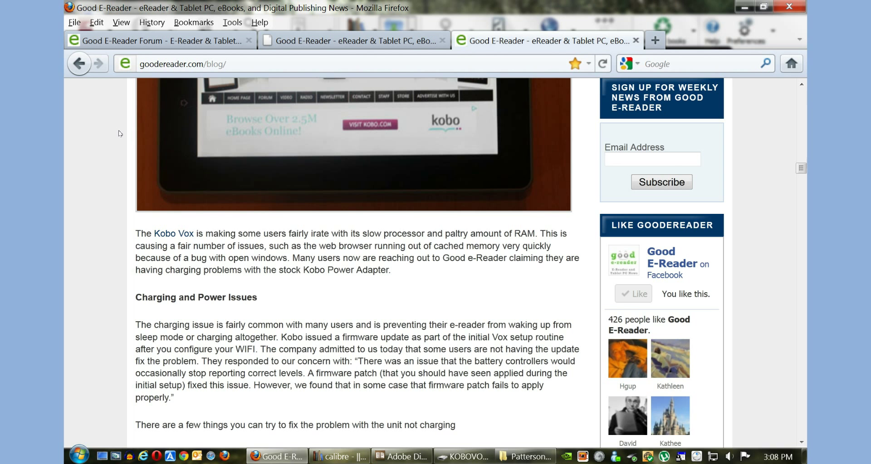
scroll(120, 133, "down", 2)
scroll(119, 133, "down", 5)
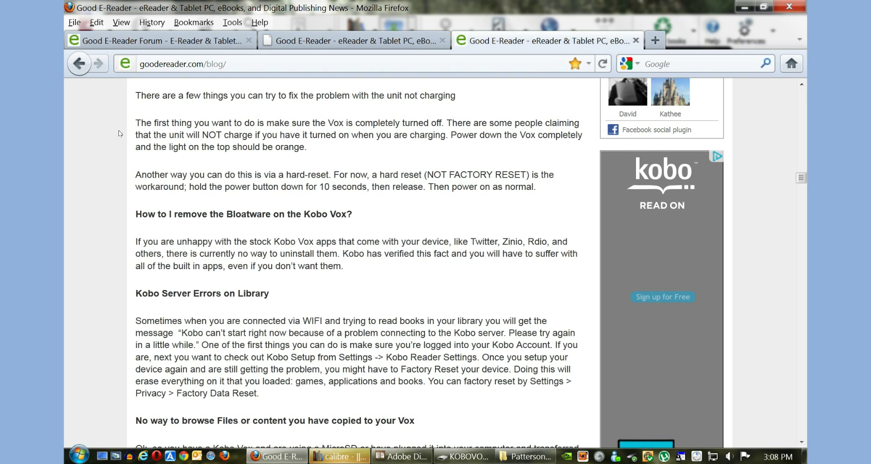
scroll(119, 133, "down", 6)
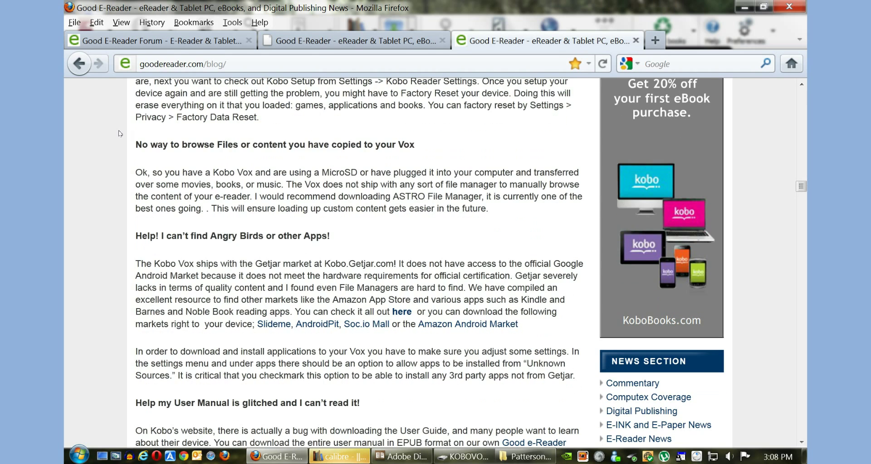
scroll(120, 133, "down", 5)
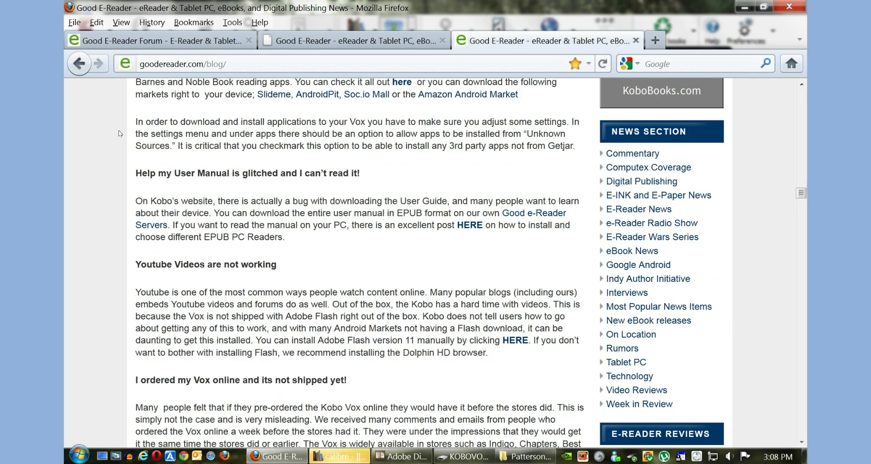
scroll(119, 133, "down", 2)
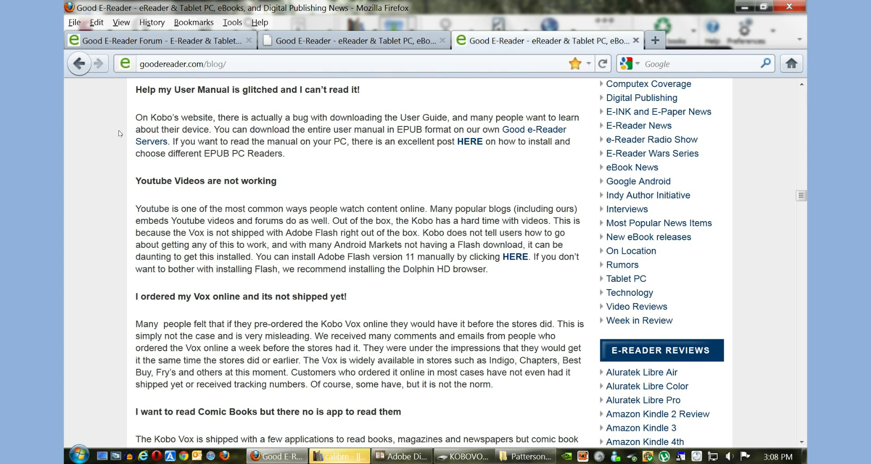
Check calibre's list of books on the device, then return to the blog in Firefox
key("alt+Tab")
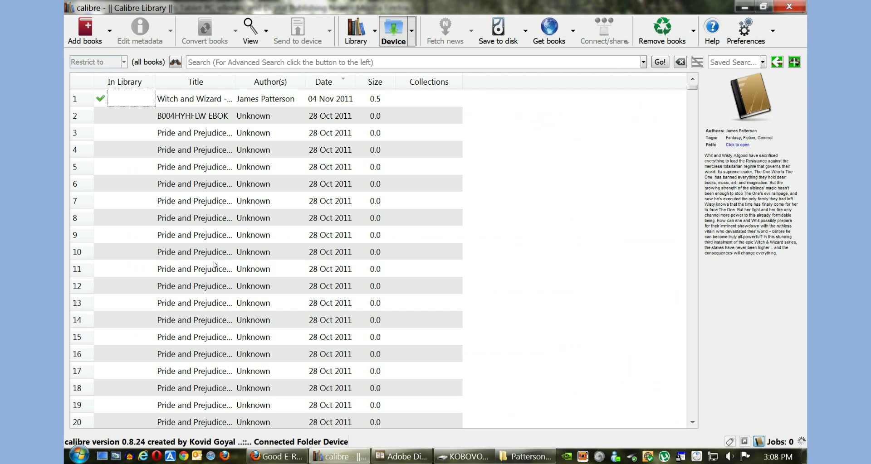
scroll(215, 265, "down", 20)
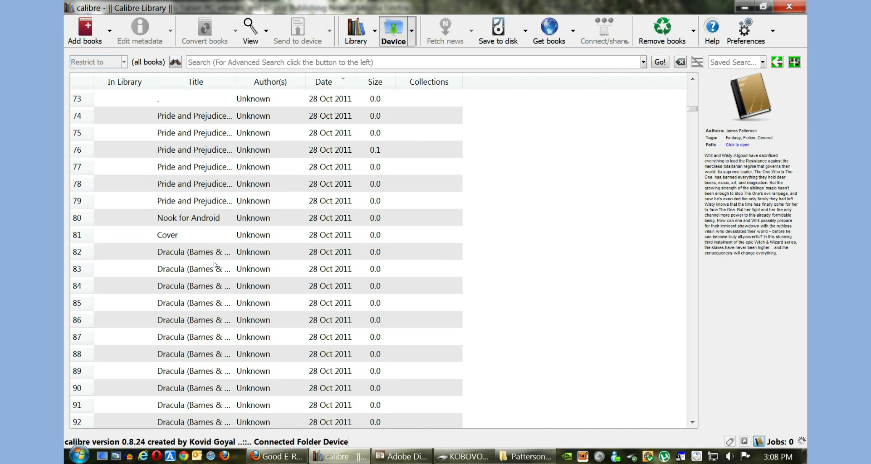
scroll(215, 266, "down", 6)
key("alt+Tab")
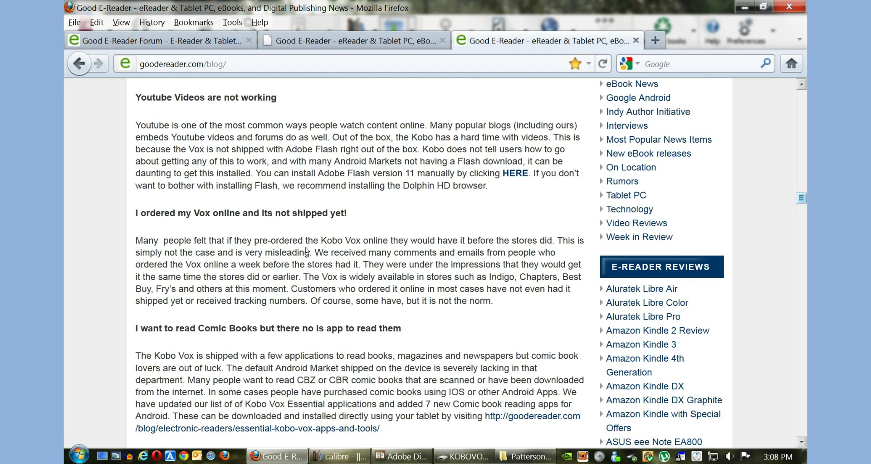
Jump to the top of the blog, showing the Fry's Electronics Nook post
key("Home")
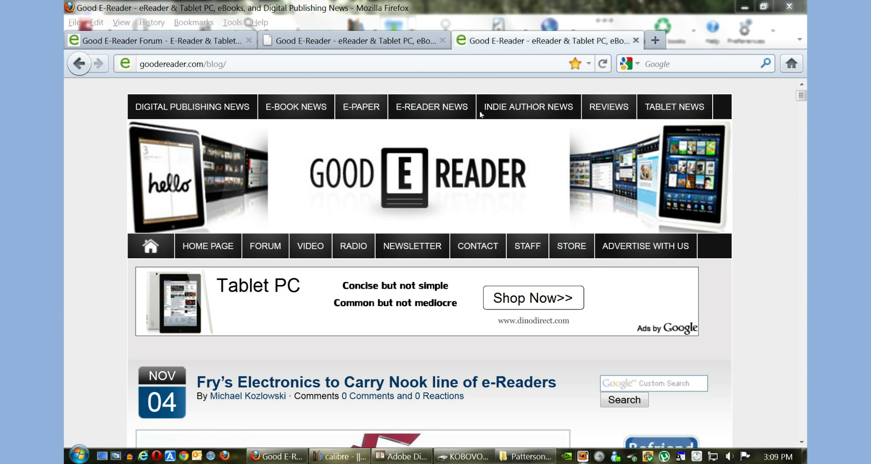